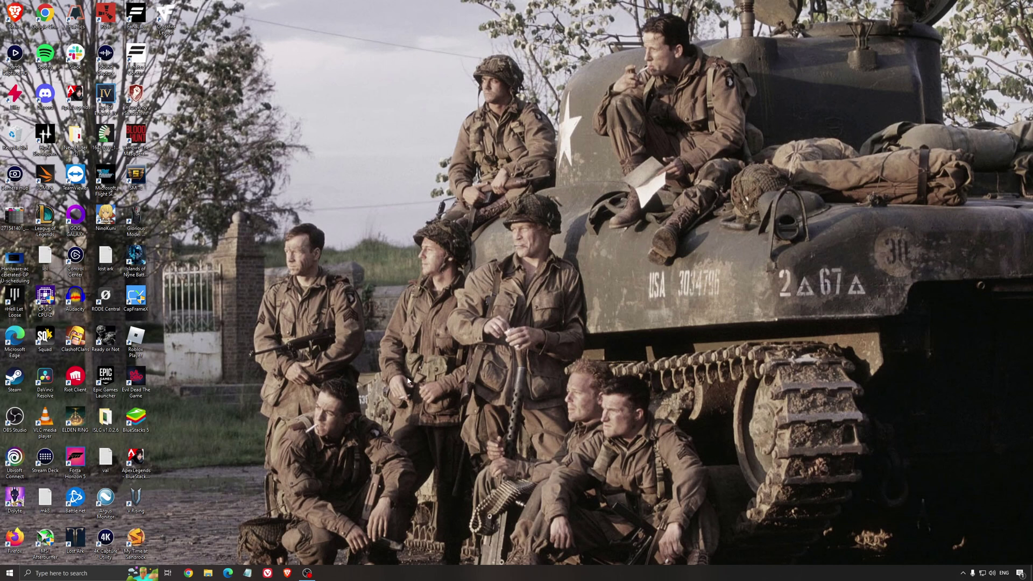
# Open the Windows Game Mode settings and review the Game Mode, Xbox Game Bar and Captures options
pyautogui.click(88, 573)
pyautogui.write('game mode')
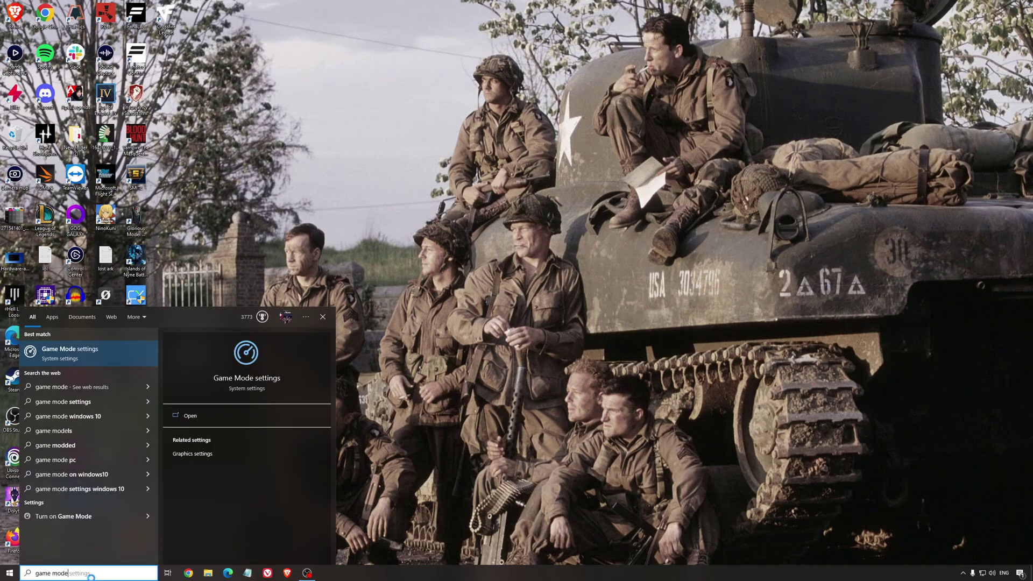
pyautogui.press('Return')
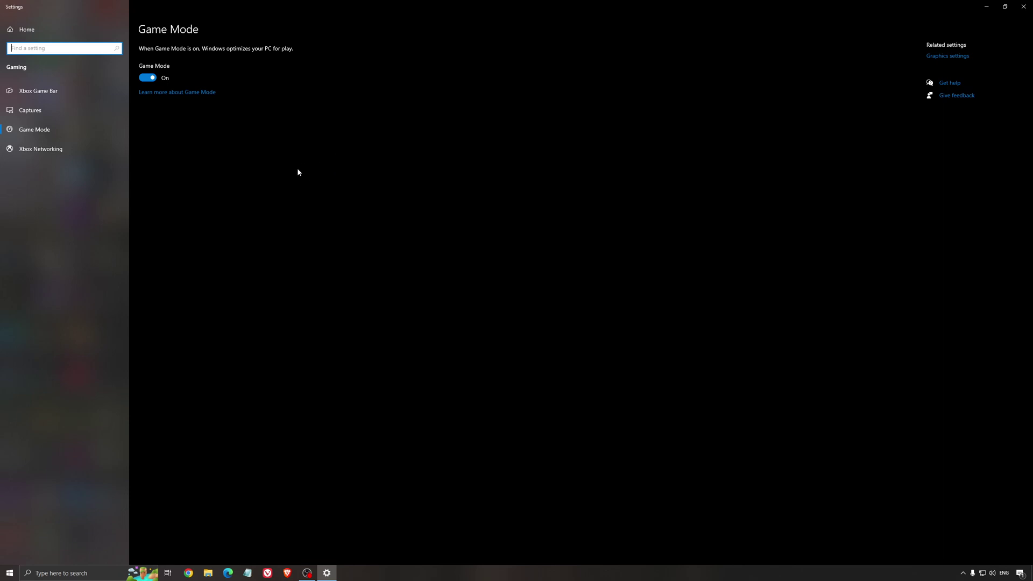
pyautogui.click(67, 95)
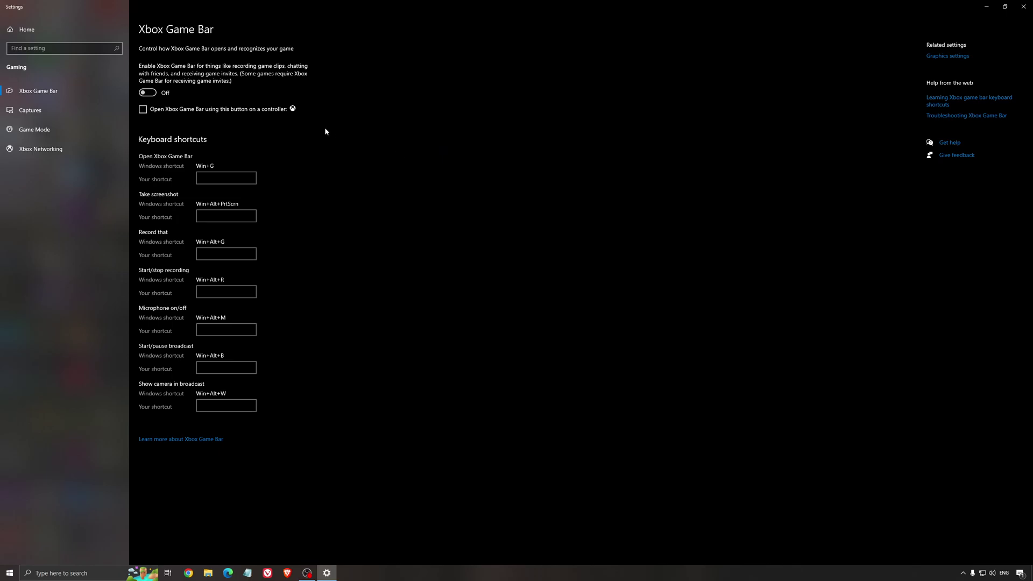
pyautogui.click(48, 110)
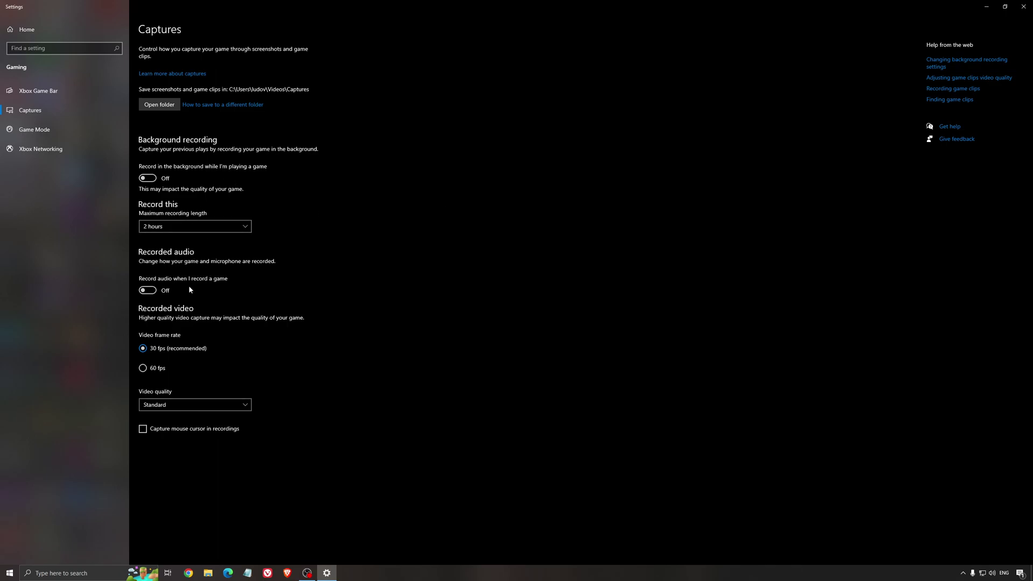
pyautogui.click(1029, 5)
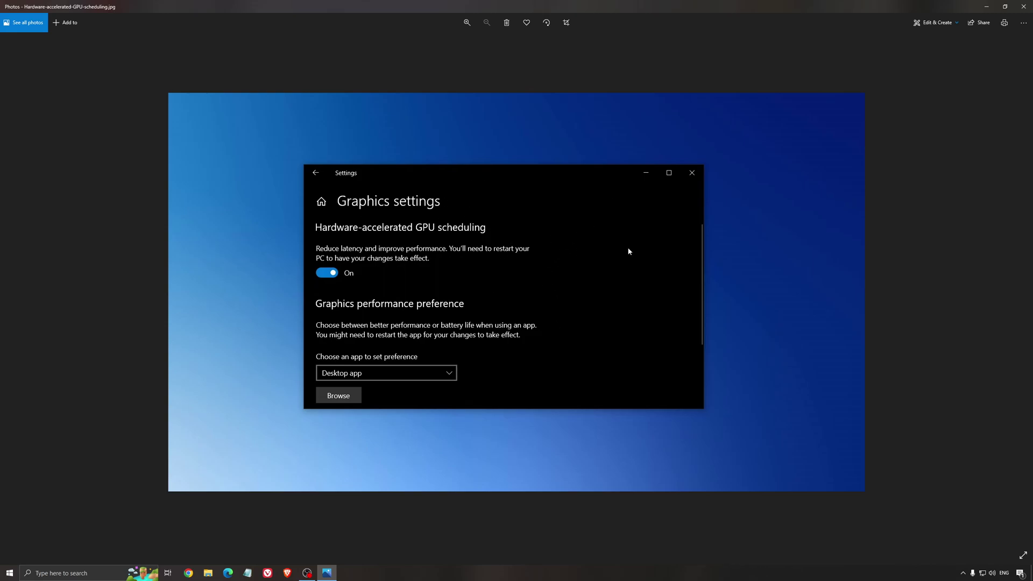
pyautogui.click(1023, 6)
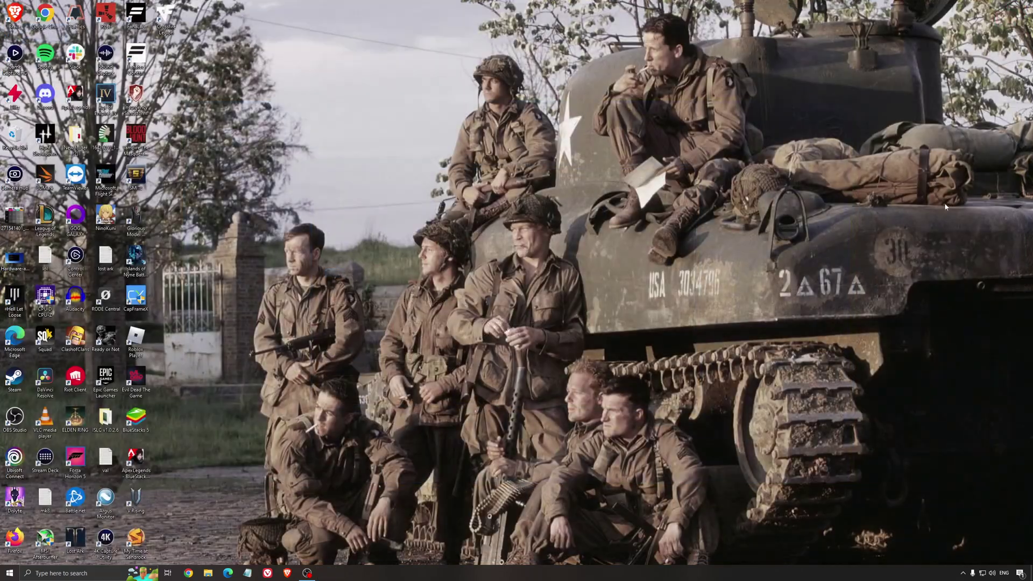
# Open AMD Software, check for driver updates, and review the global graphics settings
pyautogui.click(963, 573)
pyautogui.click(971, 542)
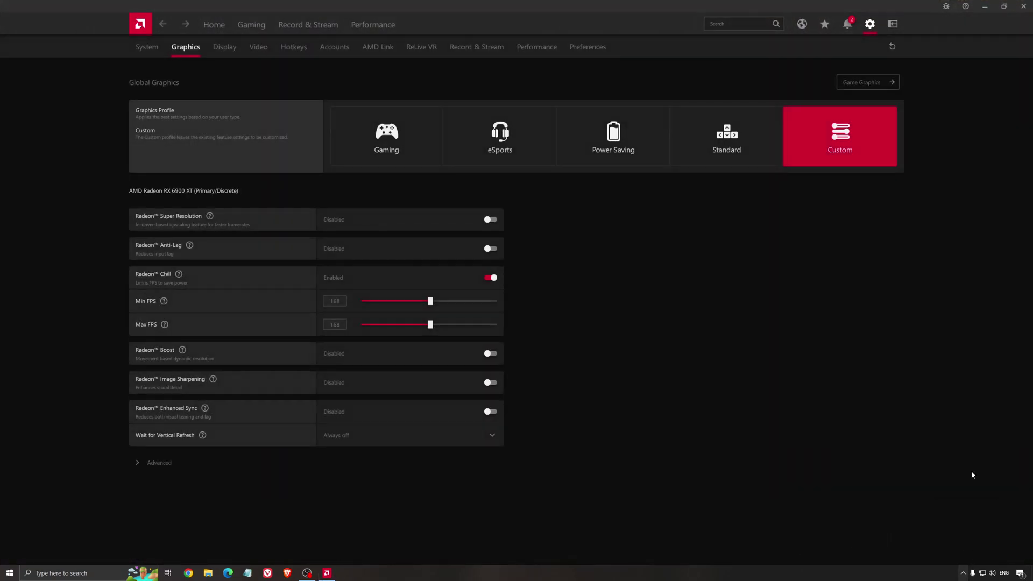
pyautogui.click(214, 24)
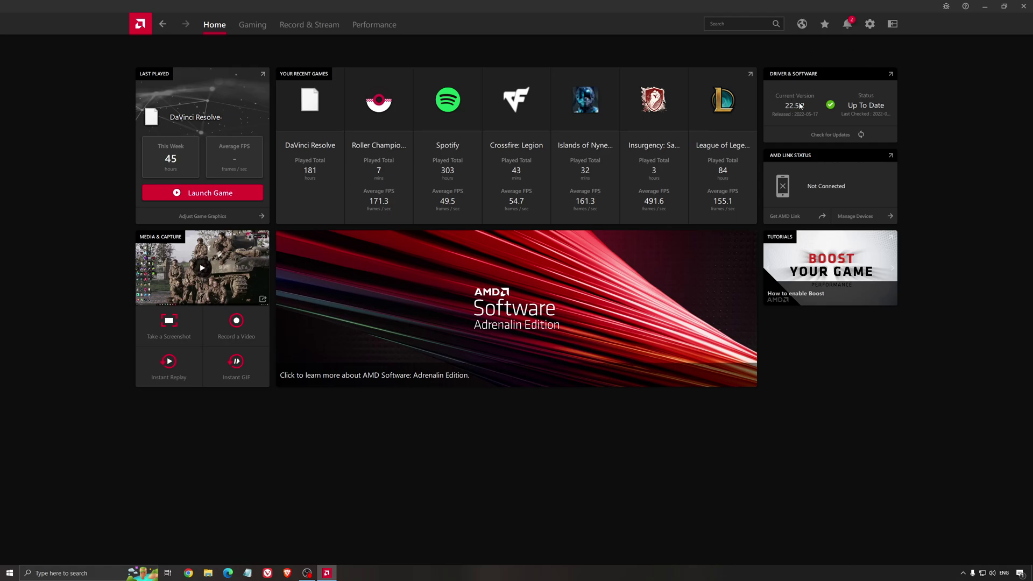
pyautogui.click(827, 137)
pyautogui.click(252, 25)
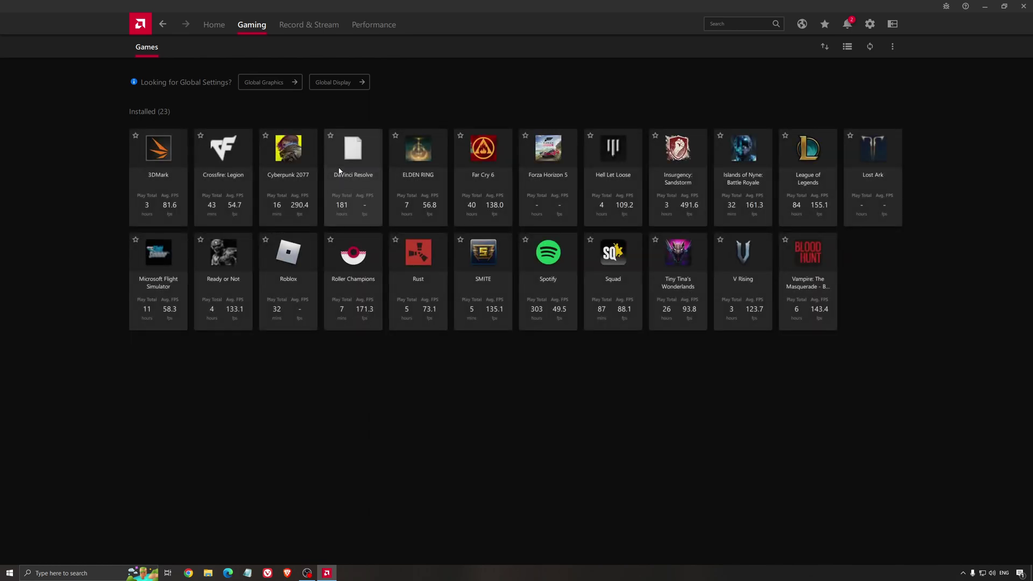
pyautogui.click(263, 82)
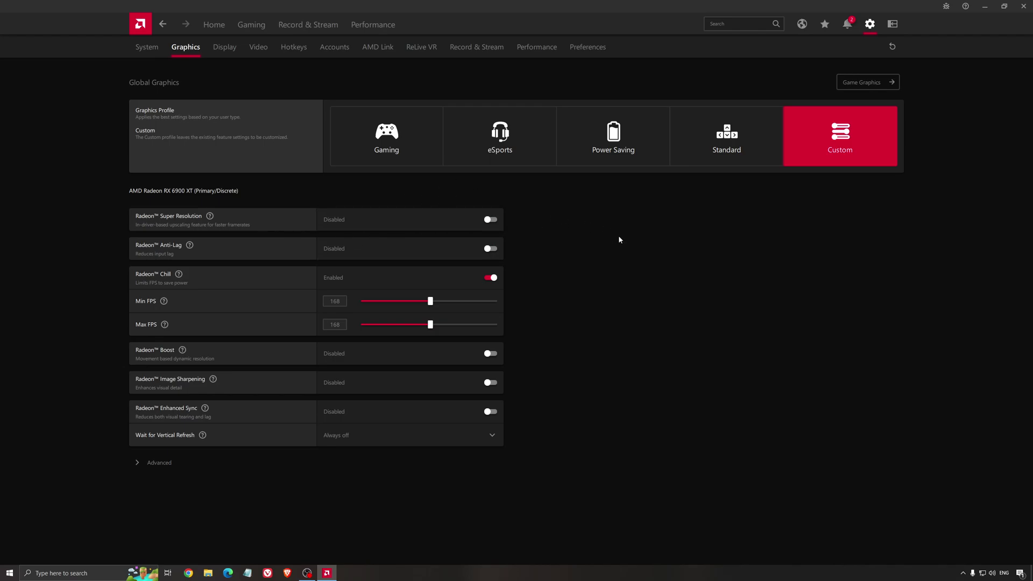
pyautogui.click(1023, 7)
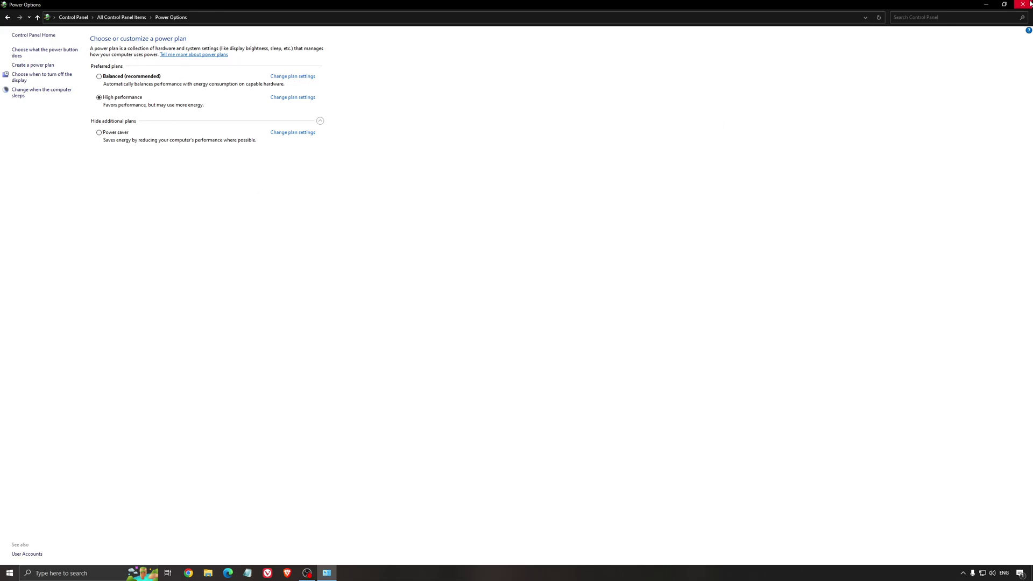
pyautogui.click(1029, 4)
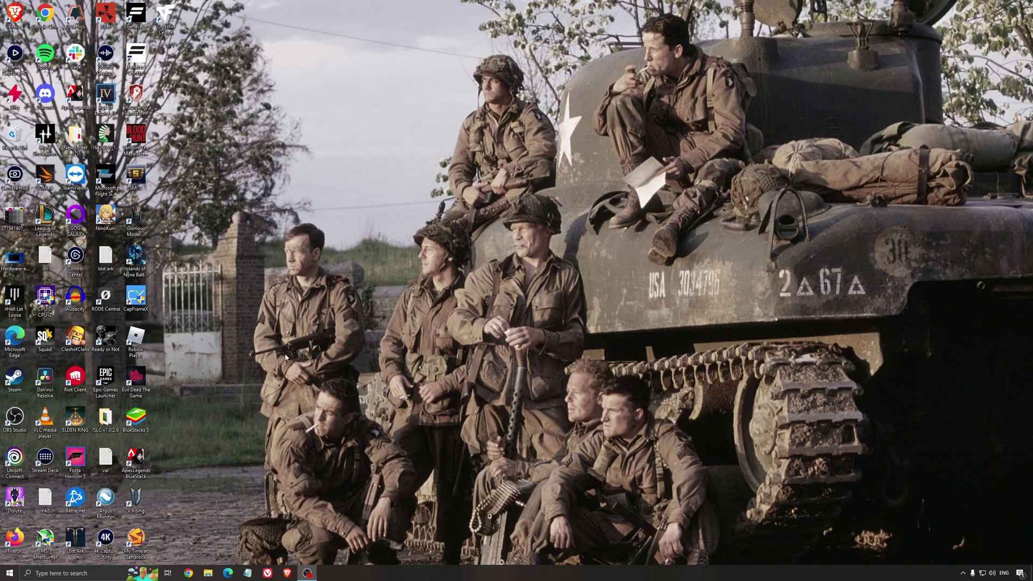
# Launch Intelligent standby list cleaner from its desktop folder, start its memory monitoring, and minimize it
pyautogui.doubleClick(105, 417)
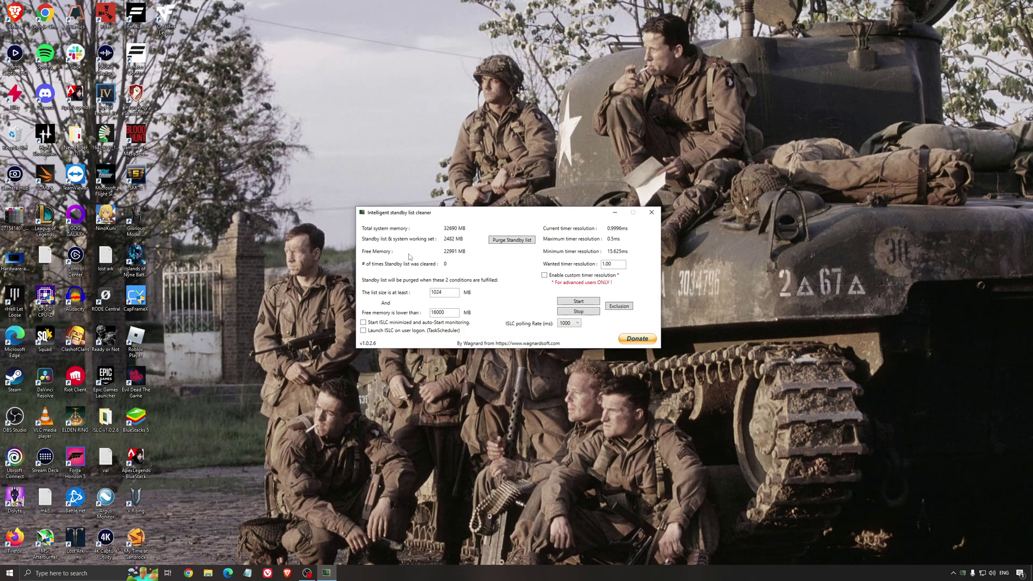
pyautogui.moveTo(437, 218); pyautogui.dragTo(433, 223)
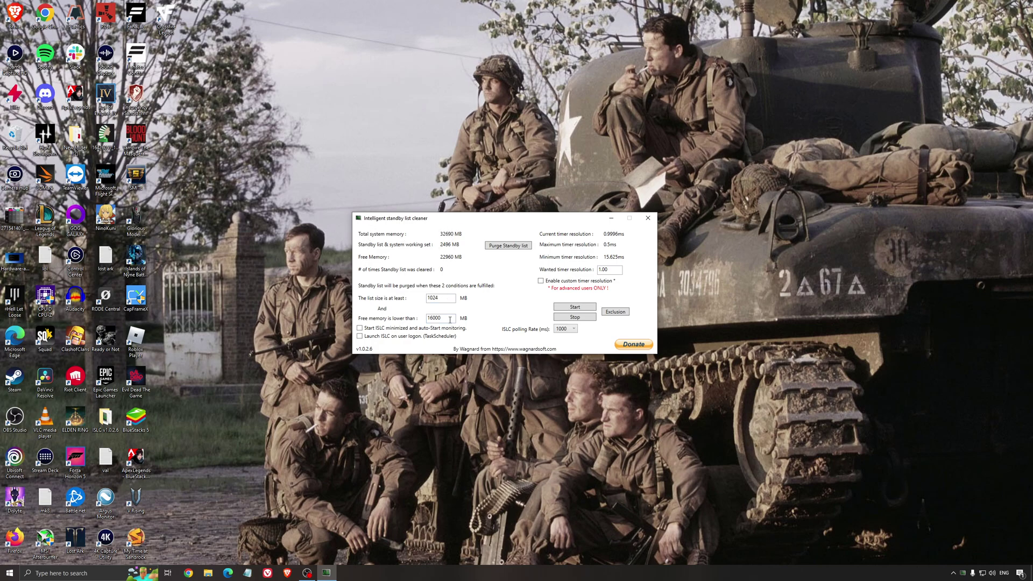
pyautogui.moveTo(456, 318); pyautogui.dragTo(356, 318)
pyautogui.click(575, 307)
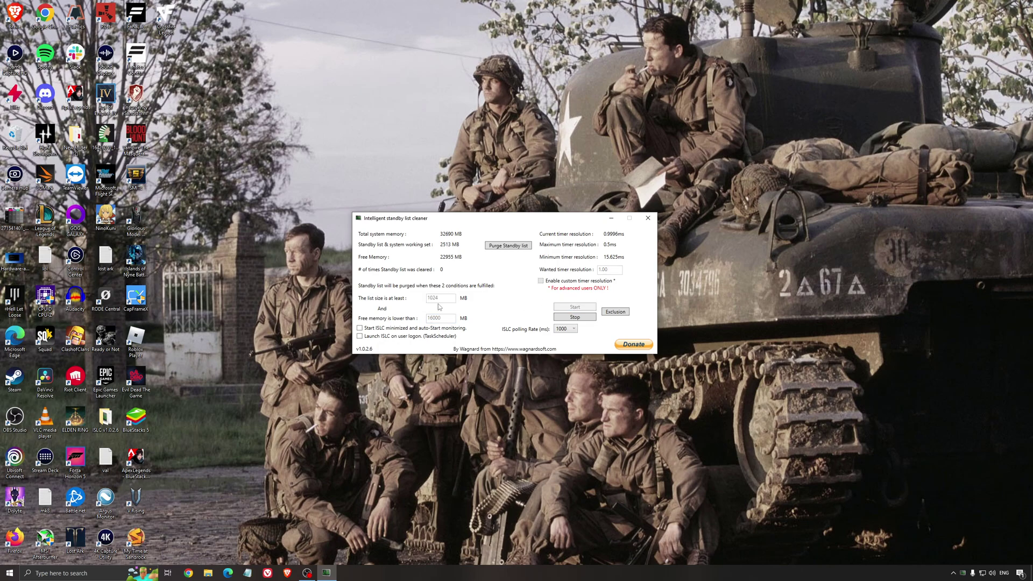
pyautogui.moveTo(547, 218); pyautogui.dragTo(582, 217)
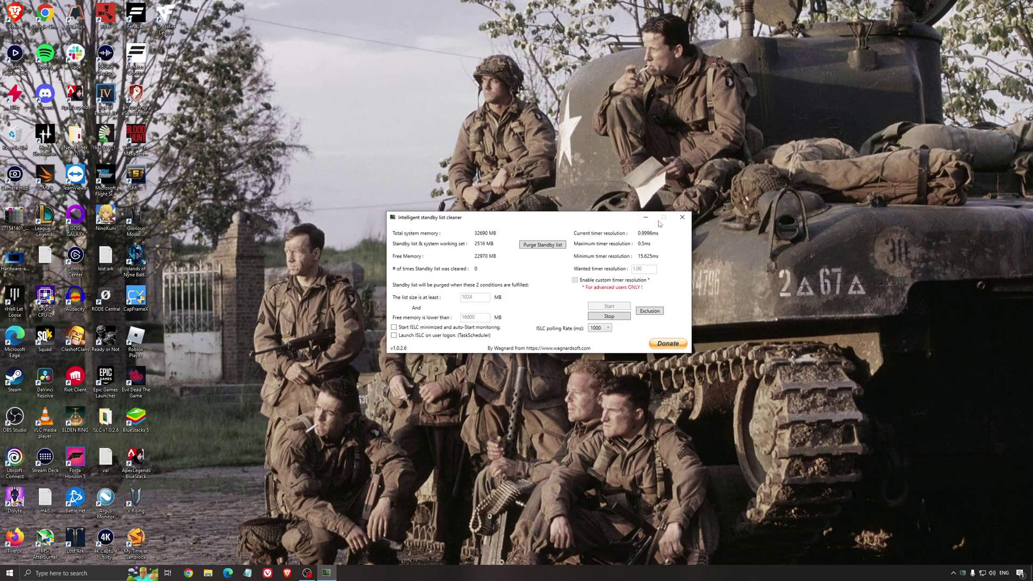
pyautogui.click(646, 218)
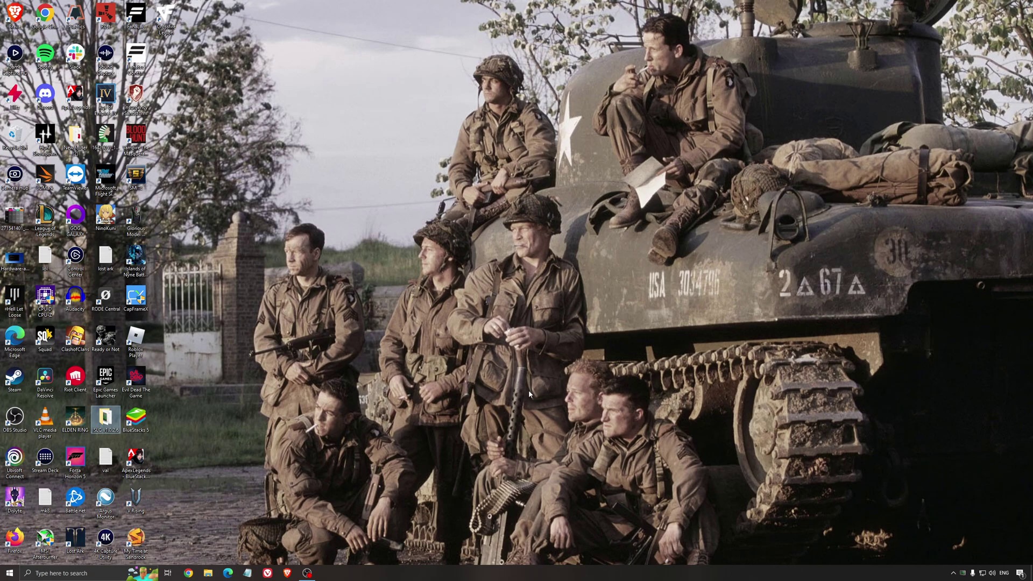
pyautogui.click(500, 297)
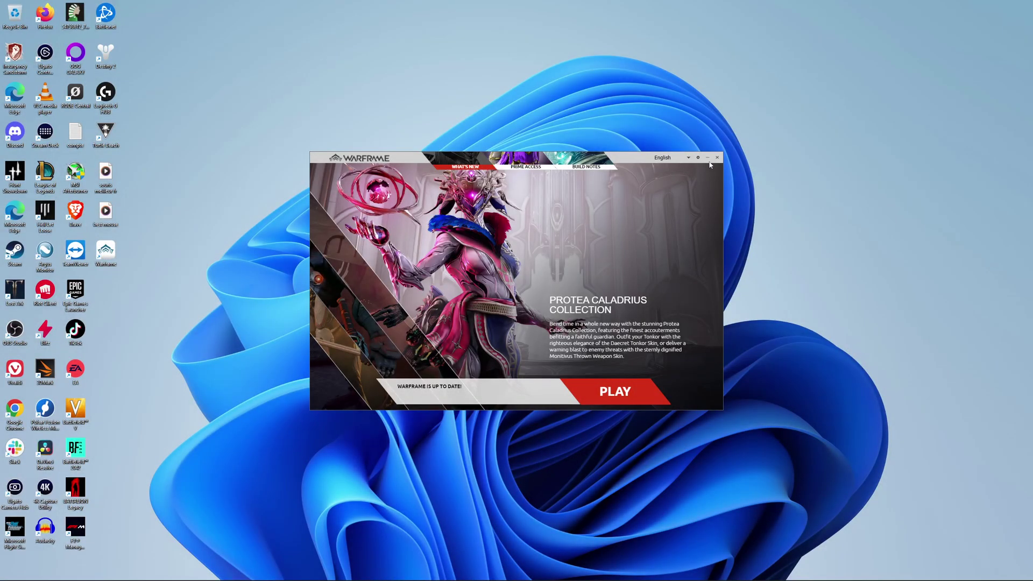
# In the Warframe launcher settings, select DirectX 11 as the Graphics API and examine the available alternatives
pyautogui.click(698, 157)
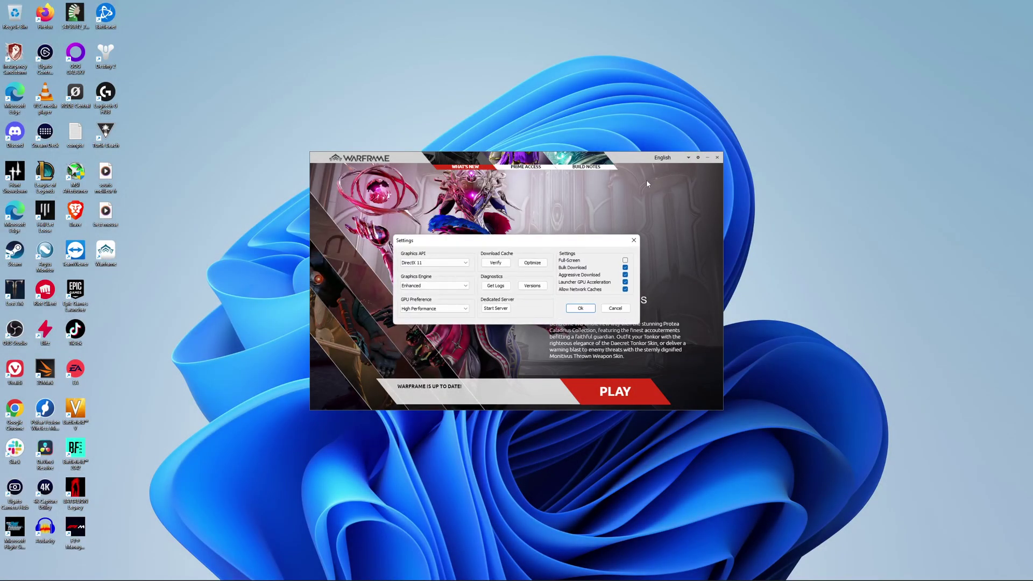
pyautogui.click(442, 264)
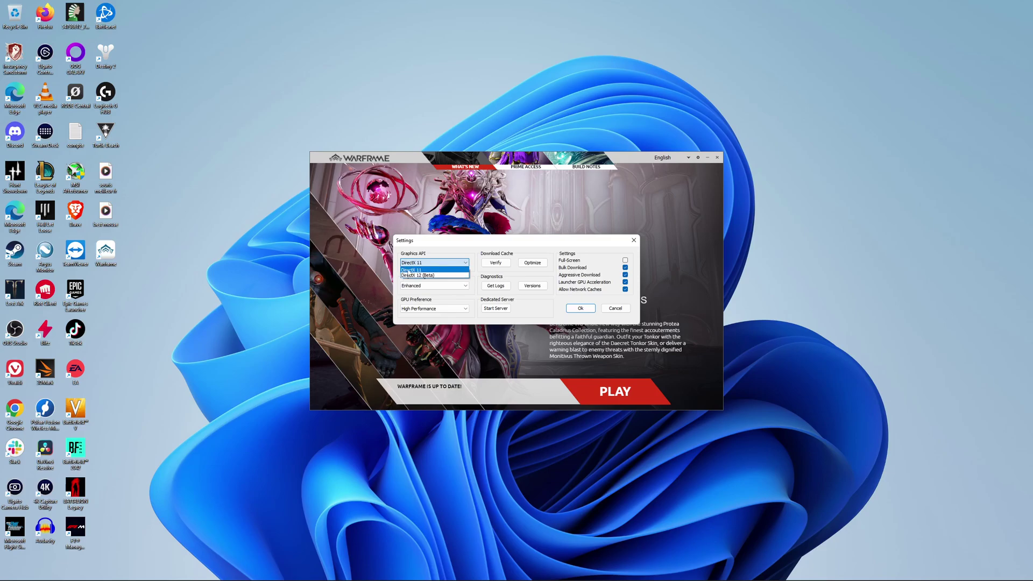
pyautogui.click(426, 270)
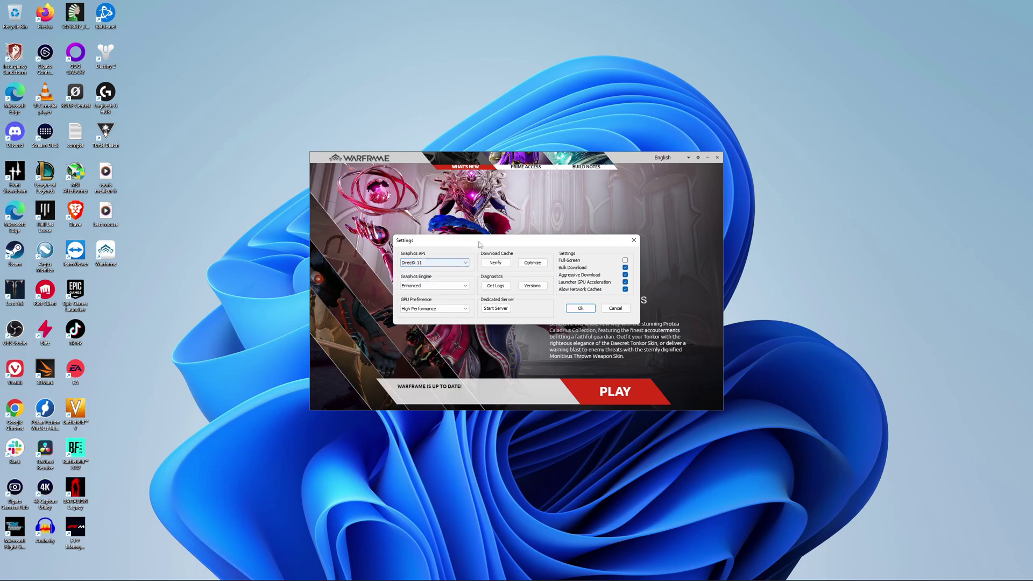
pyautogui.click(431, 266)
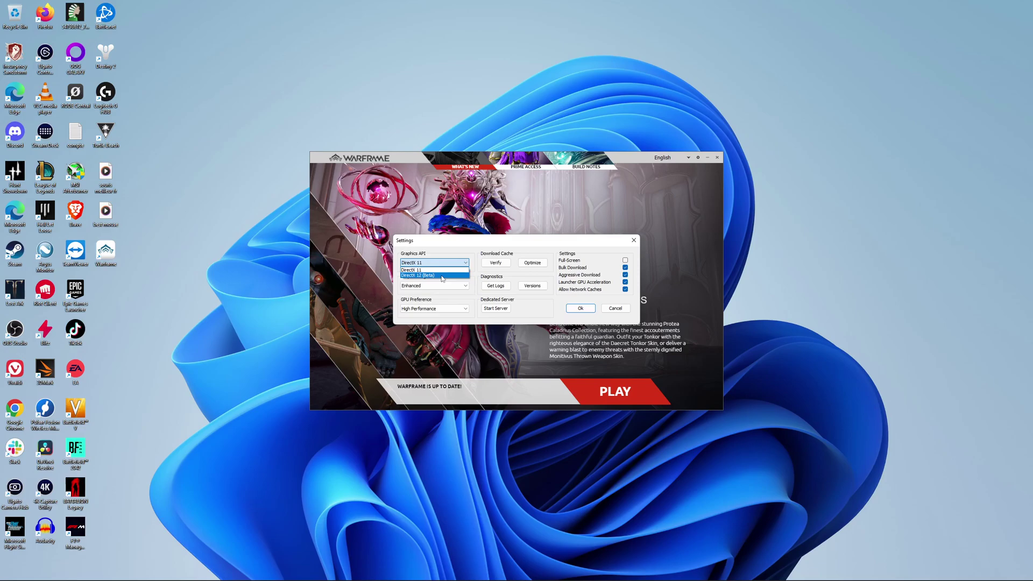
pyautogui.click(484, 244)
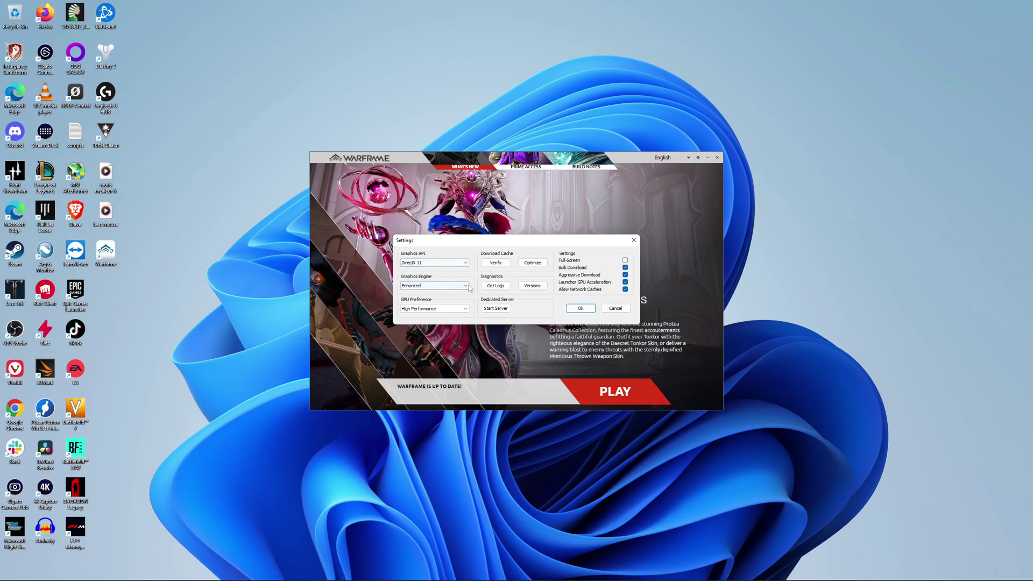
pyautogui.click(409, 263)
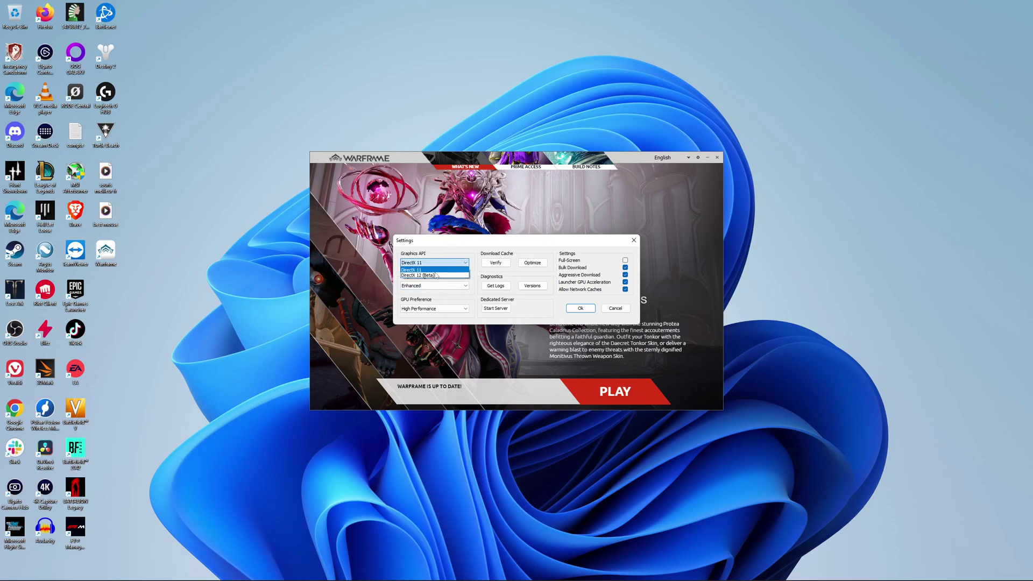
pyautogui.click(479, 244)
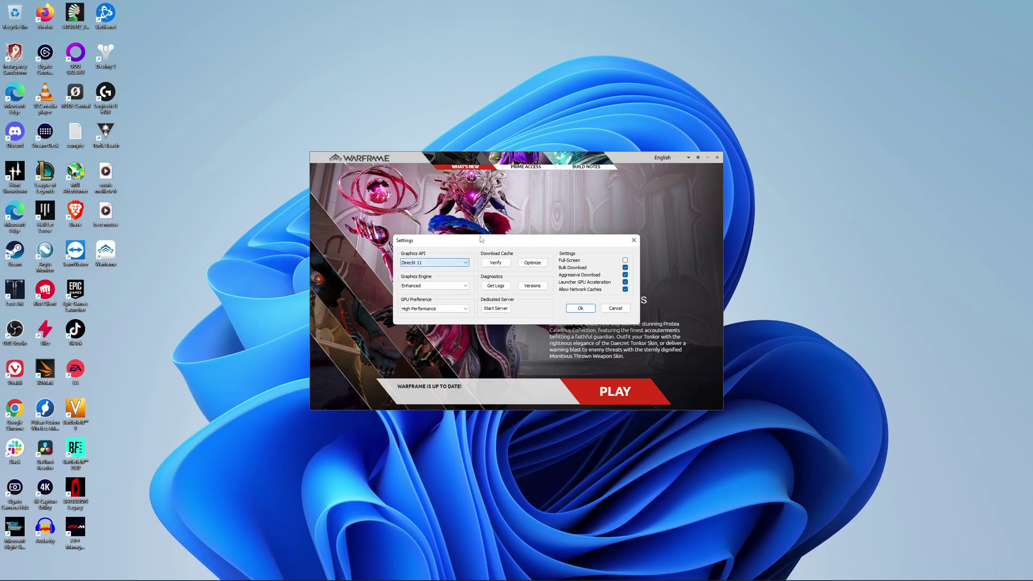
# Keep the Graphics Engine on Enhanced and the GPU Preference on High Performance, and apply the launcher settings
pyautogui.click(412, 286)
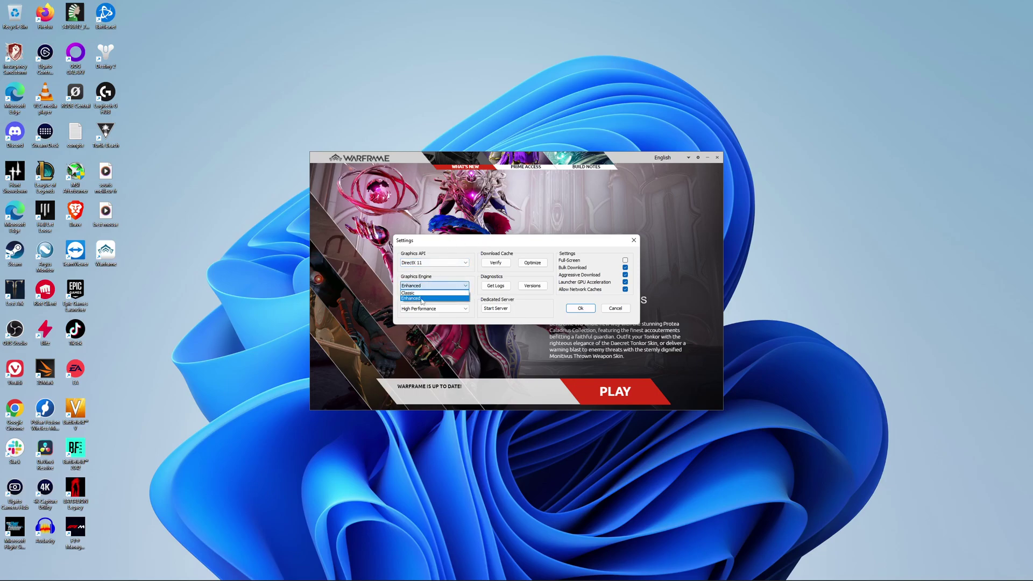
pyautogui.click(452, 284)
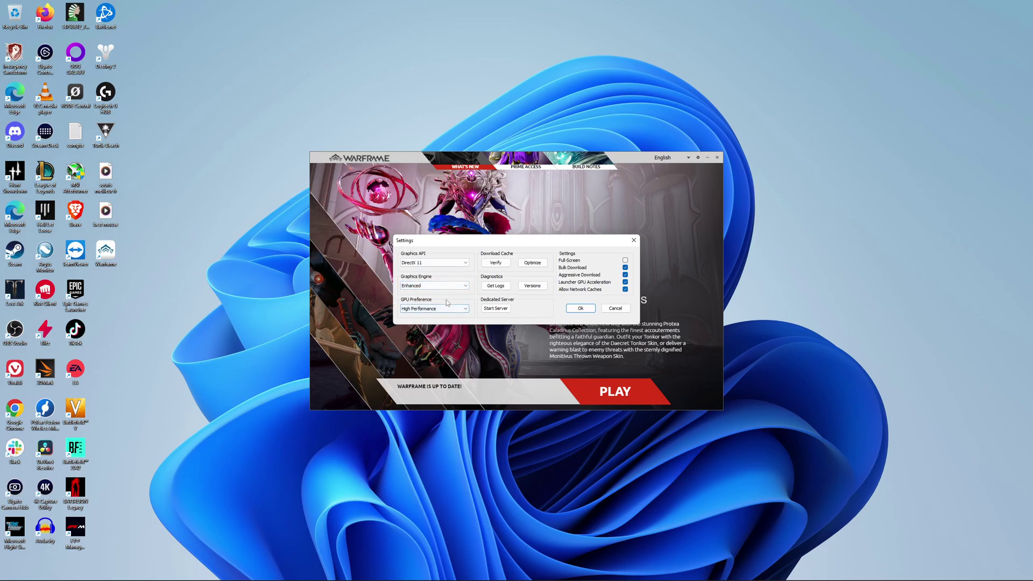
pyautogui.click(417, 309)
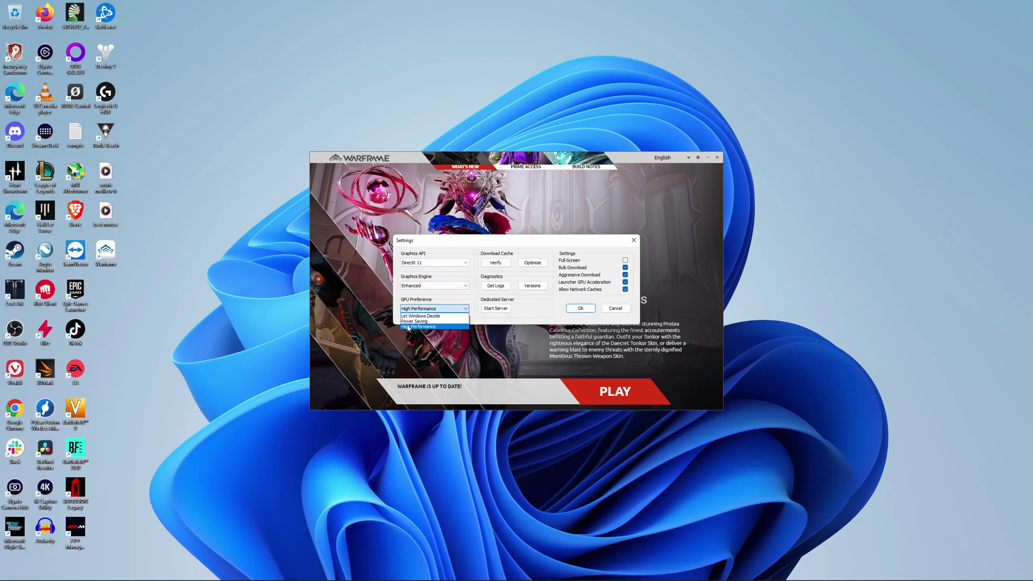
pyautogui.click(510, 252)
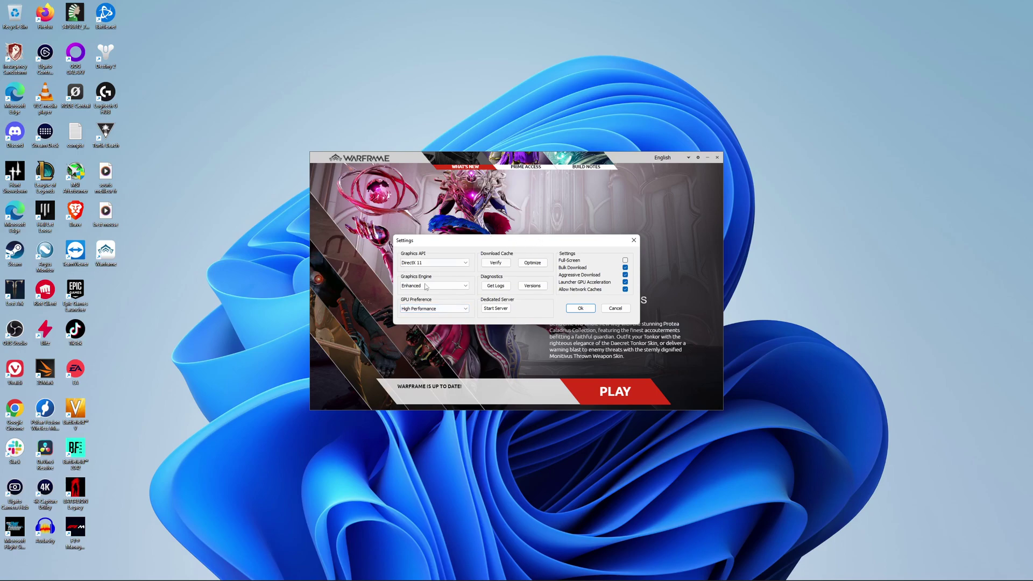
pyautogui.click(581, 308)
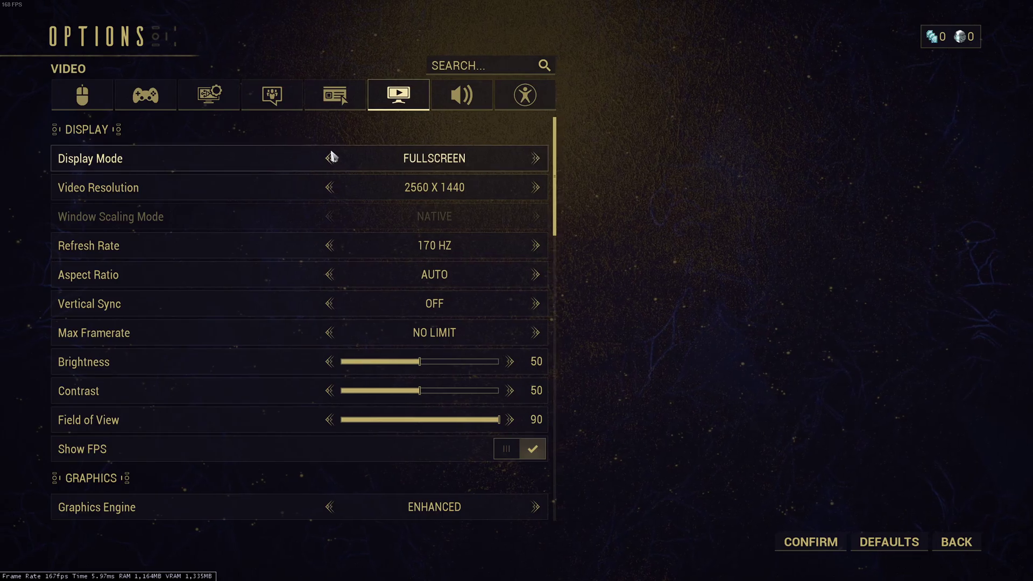
# In the game's video options, set Display Mode to Fullscreen and Refresh Rate to 170 Hz, and review the remaining display settings
pyautogui.click(536, 159)
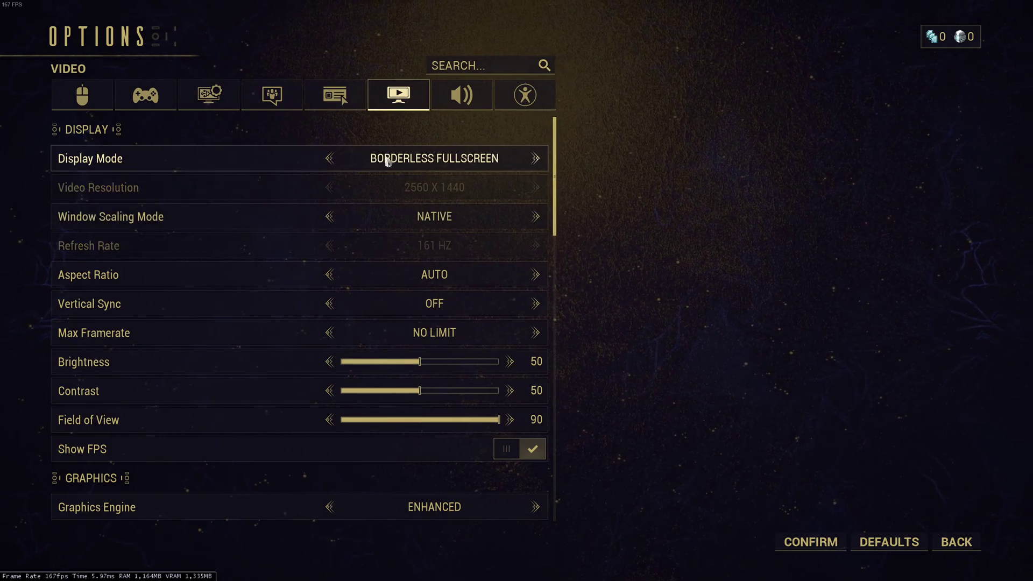
pyautogui.click(323, 159)
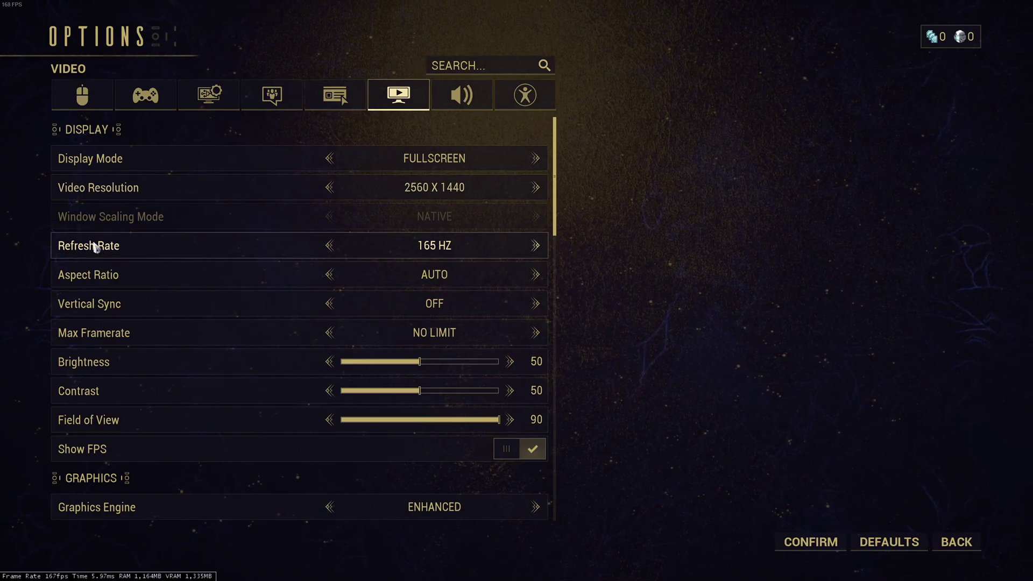
pyautogui.click(535, 247)
pyautogui.scroll(-3, 136, 279)
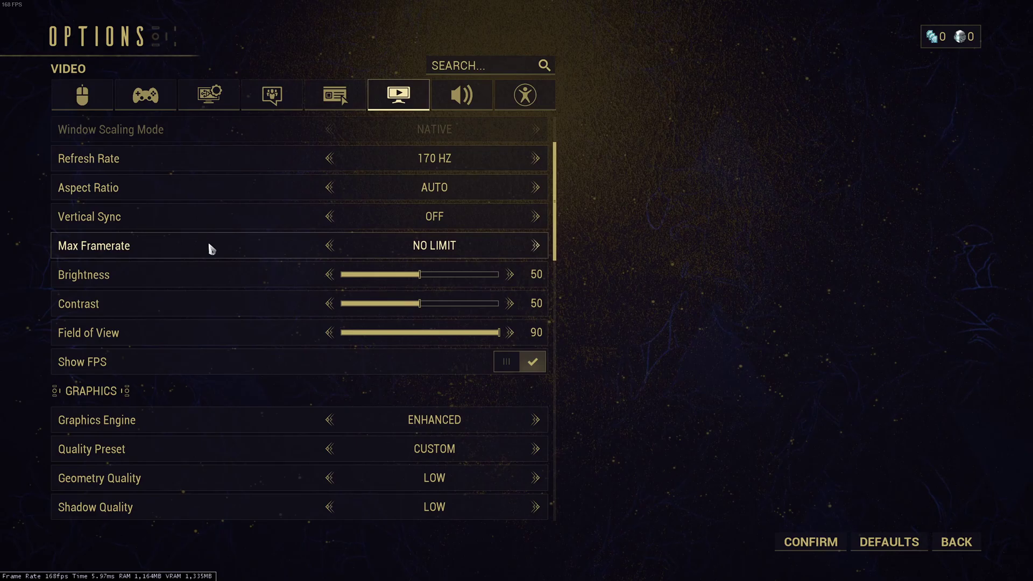
pyautogui.scroll(-3, 242, 247)
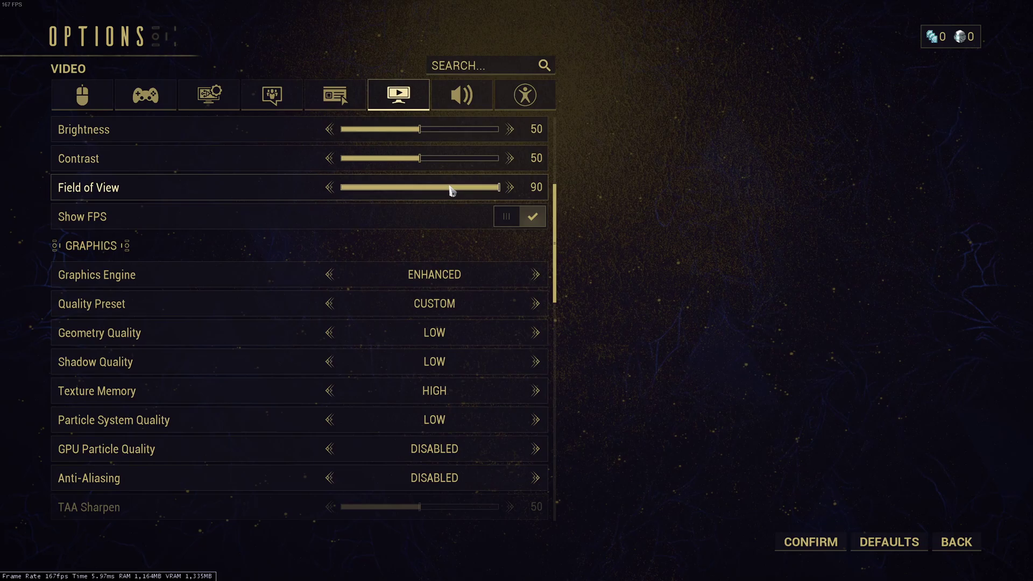
pyautogui.scroll(-1, 428, 192)
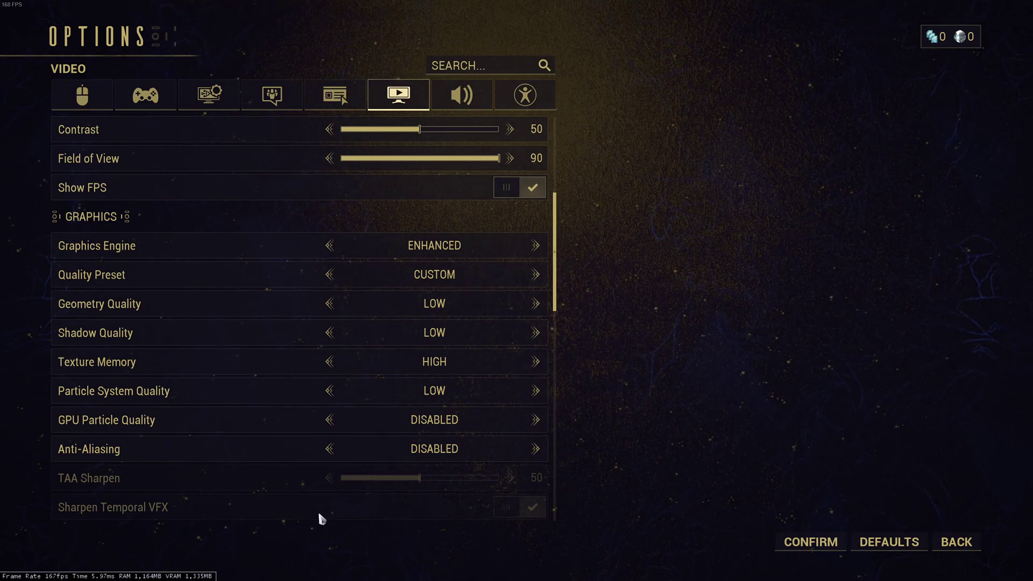
# Try Texture Memory at Low and Anisotropic Filtering at 2X in the Graphics settings
pyautogui.scroll(-1, 309, 411)
pyautogui.scroll(-1, 308, 412)
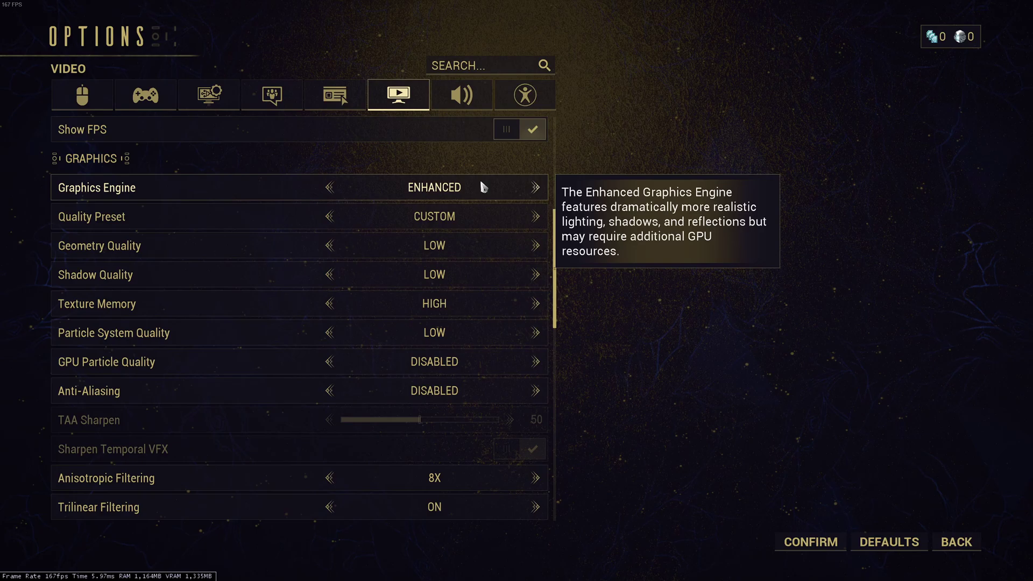
pyautogui.scroll(-2, 480, 187)
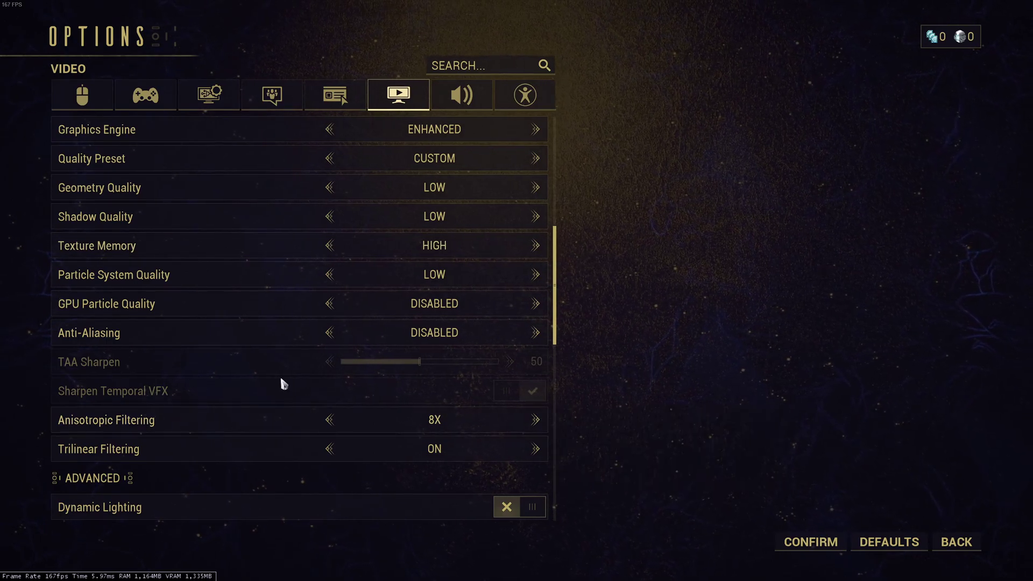
pyautogui.click(330, 248)
pyautogui.click(330, 421)
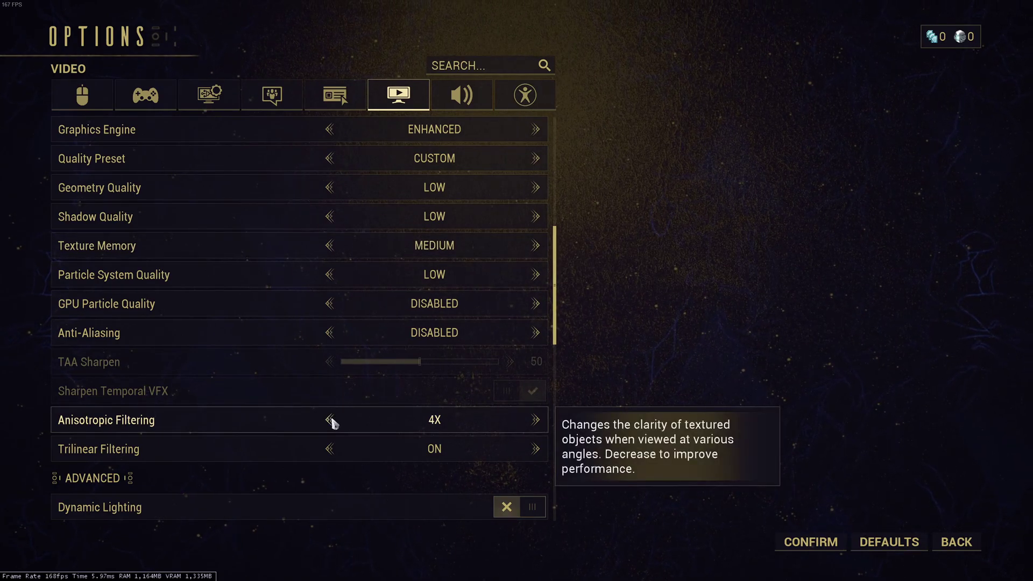
pyautogui.click(331, 422)
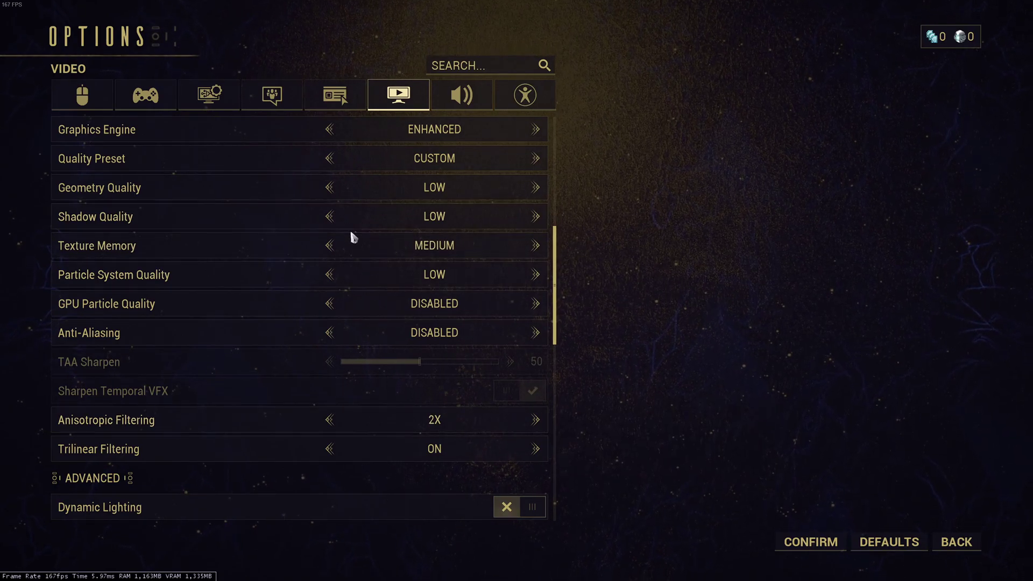
pyautogui.click(328, 246)
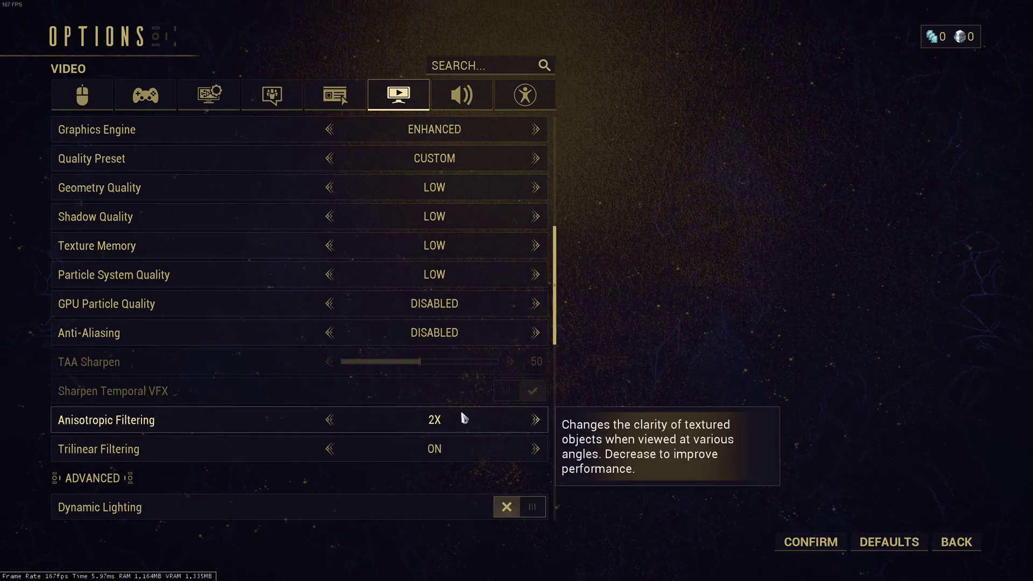
# Restore Anisotropic Filtering to 8X and Texture Memory to High
pyautogui.click(533, 423)
pyautogui.click(533, 423)
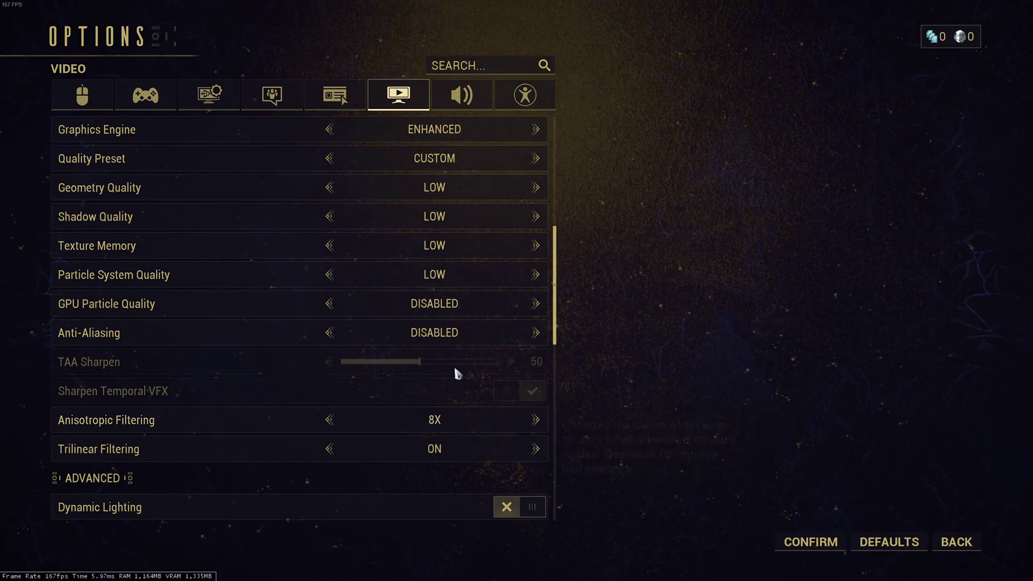
pyautogui.click(535, 245)
pyautogui.click(535, 245)
# Try the TAA 8X (High), SMAA (Medium) and FXAA (Low) Anti-Aliasing modes, and return Anti-Aliasing to Disabled
pyautogui.scroll(-1, 332, 285)
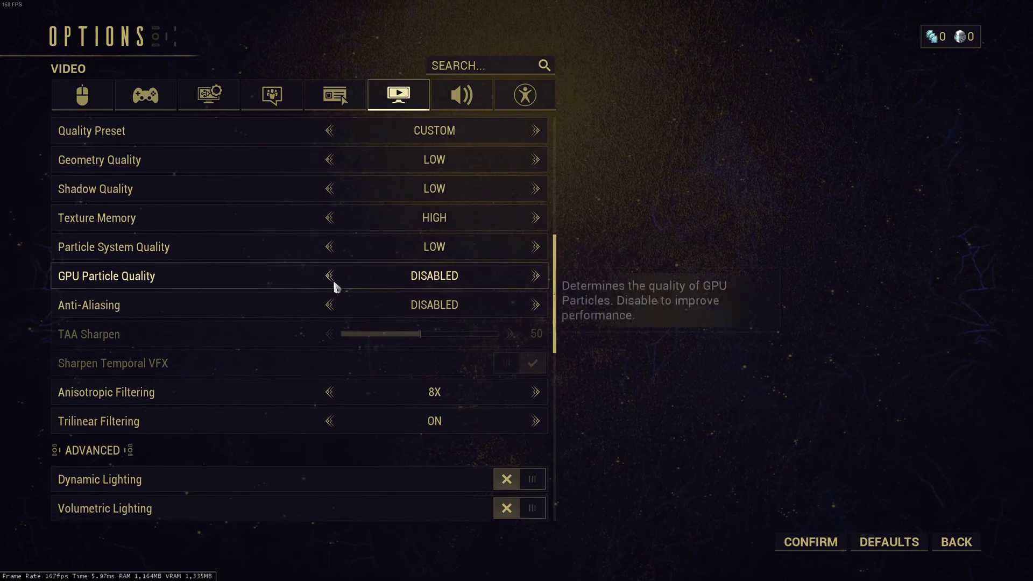
pyautogui.scroll(-1, 332, 285)
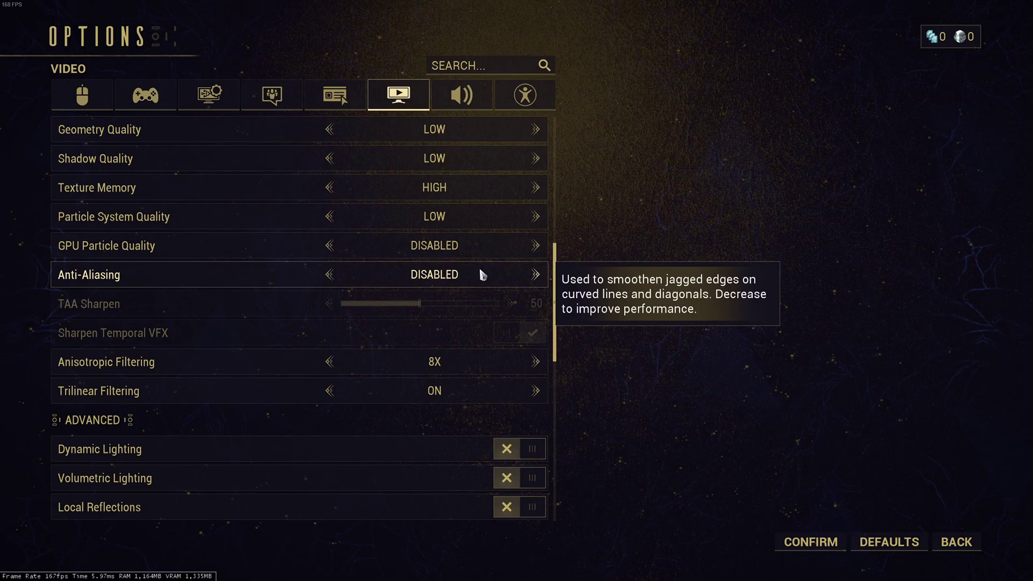
pyautogui.click(536, 275)
pyautogui.click(535, 275)
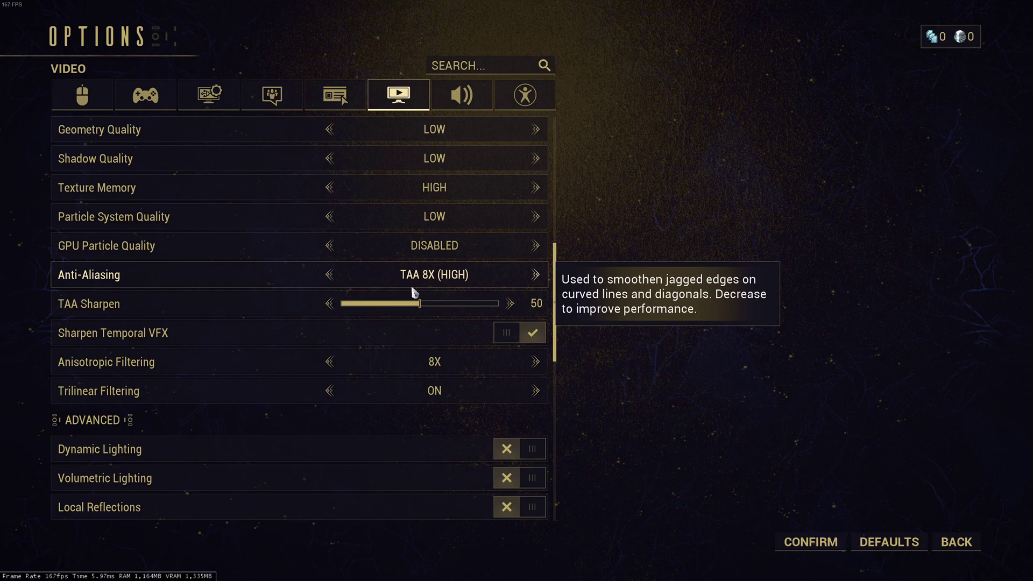
pyautogui.click(329, 275)
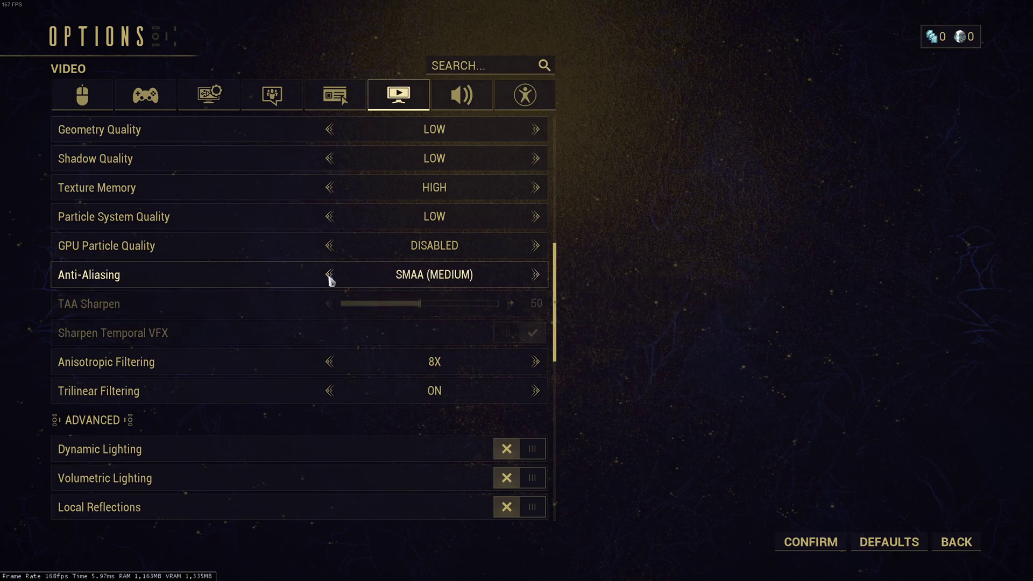
pyautogui.click(329, 276)
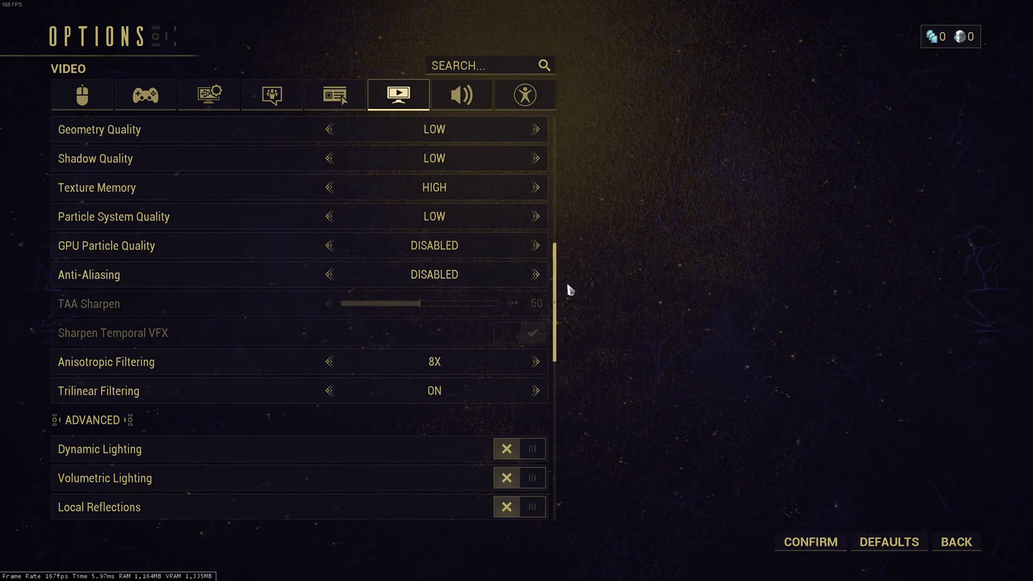
pyautogui.click(536, 275)
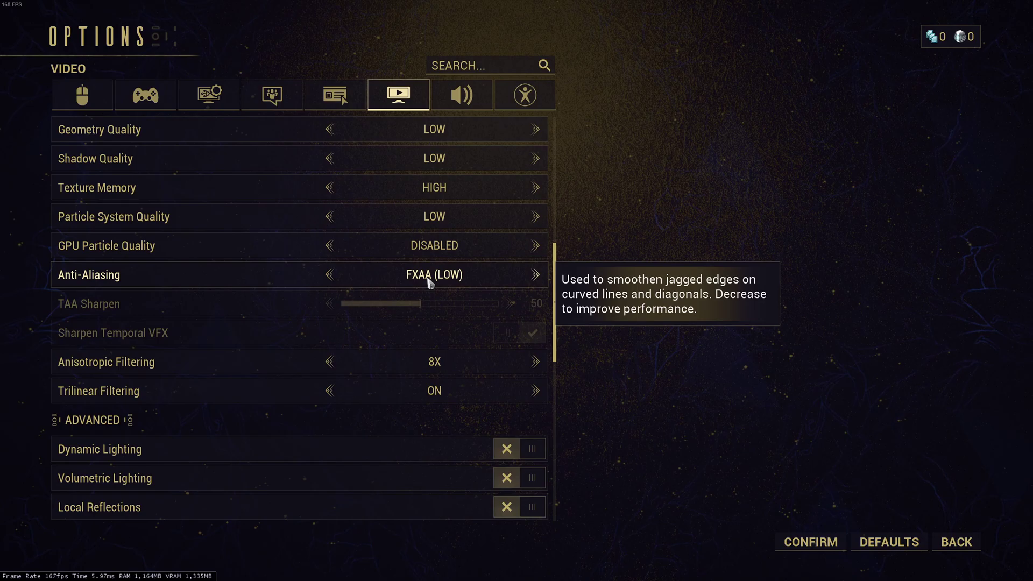
pyautogui.click(330, 276)
# Examine the filtering options and the Advanced graphics settings, from Dynamic Lighting down to Dynamic Resolution and the experimental options
pyautogui.scroll(-3, 347, 323)
pyautogui.scroll(-1, 398, 204)
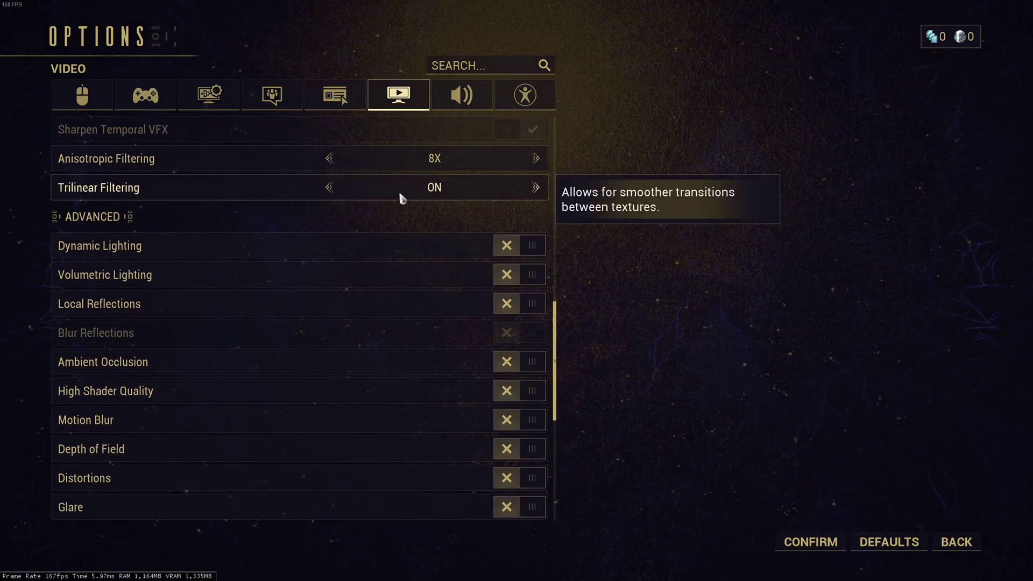
pyautogui.scroll(-3, 412, 225)
pyautogui.scroll(1, 398, 226)
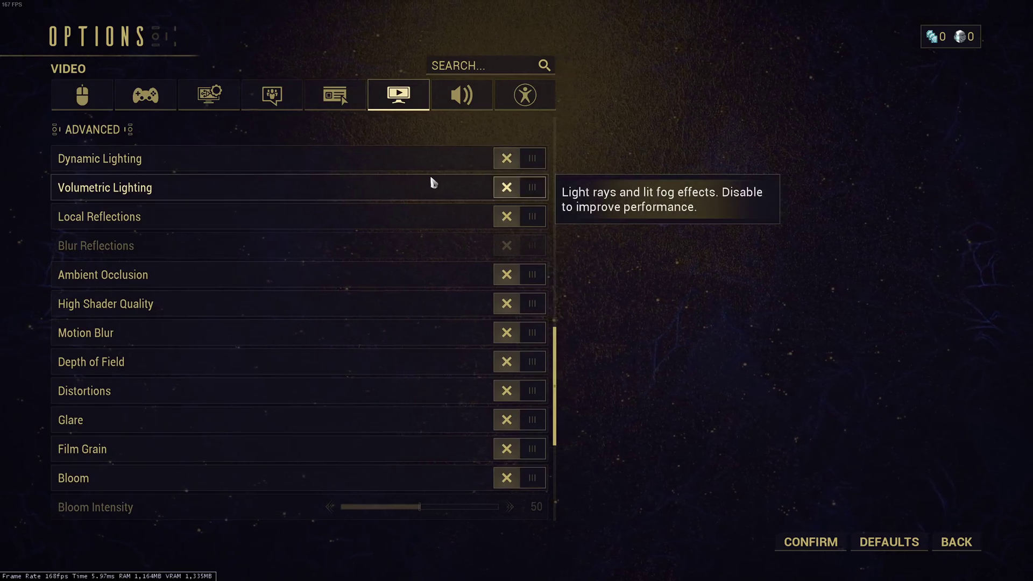
pyautogui.scroll(-1, 452, 191)
pyautogui.scroll(1, 396, 192)
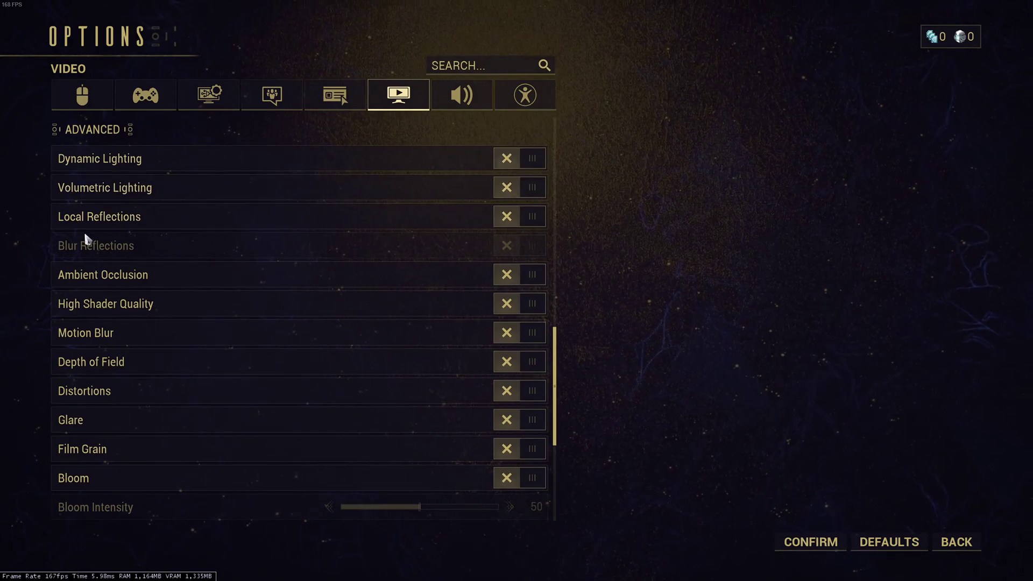
pyautogui.scroll(-3, 36, 144)
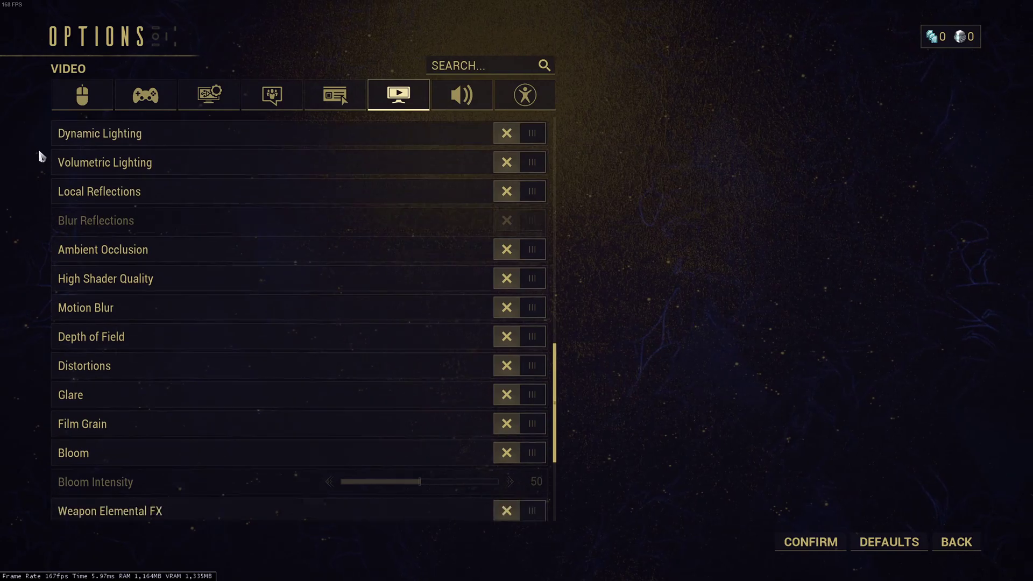
pyautogui.scroll(-1, 45, 168)
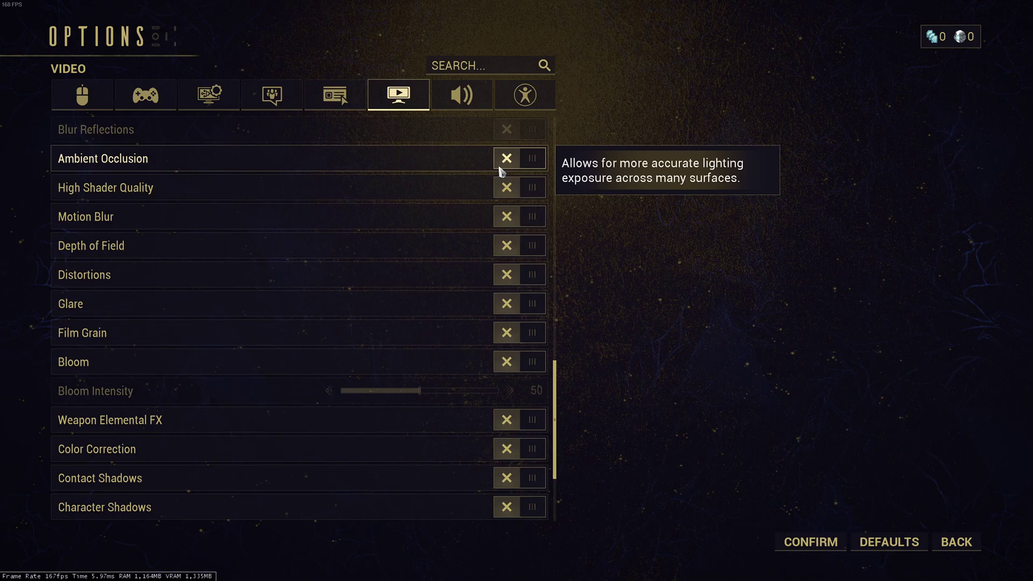
pyautogui.scroll(-2, 484, 172)
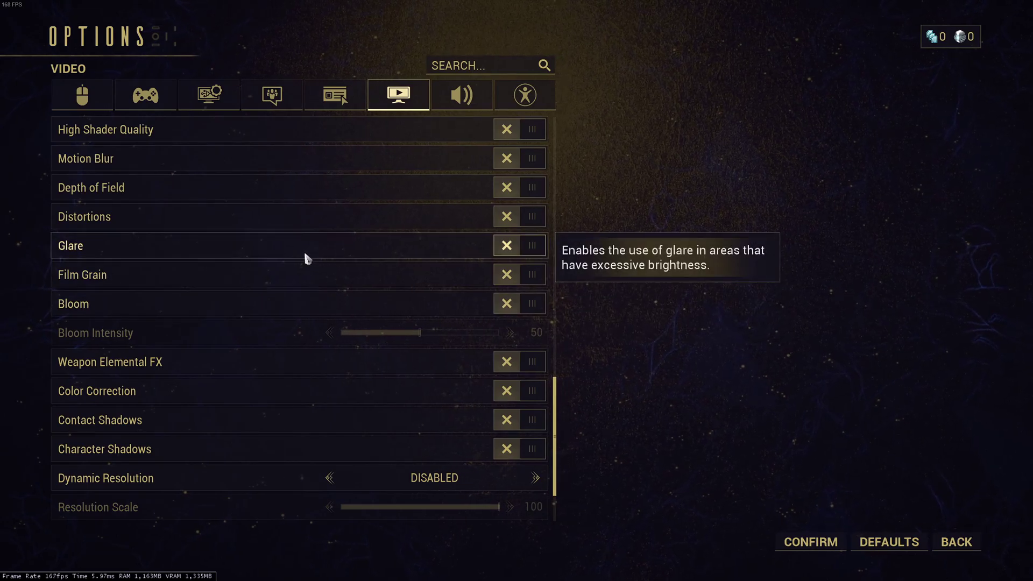
pyautogui.scroll(-3, 296, 248)
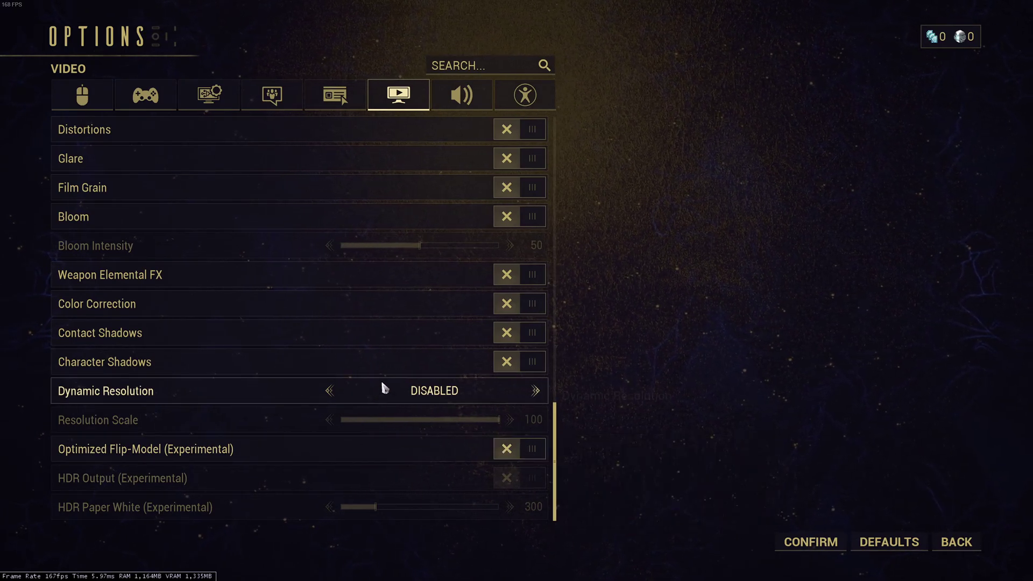
pyautogui.scroll(1, 275, 395)
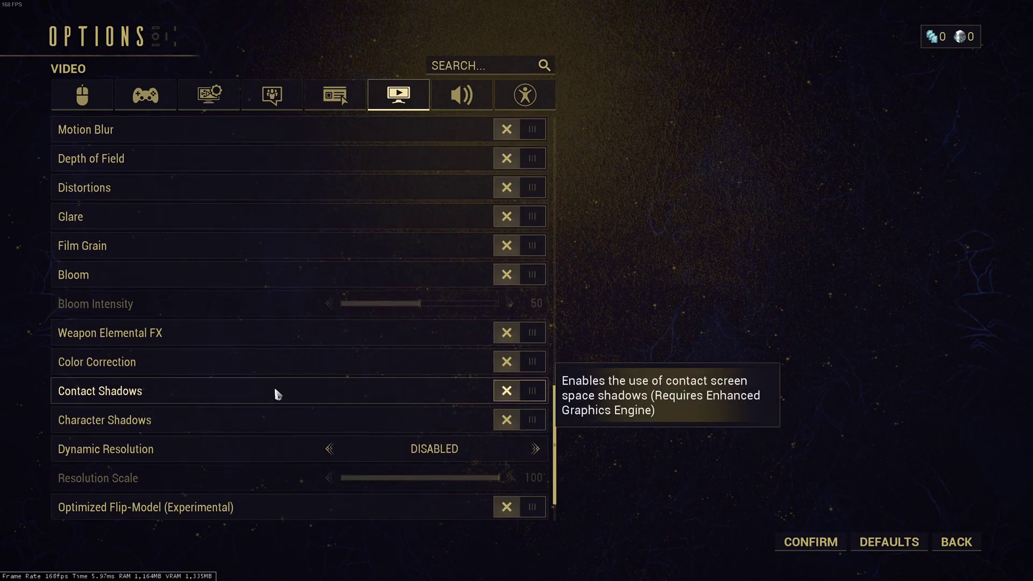